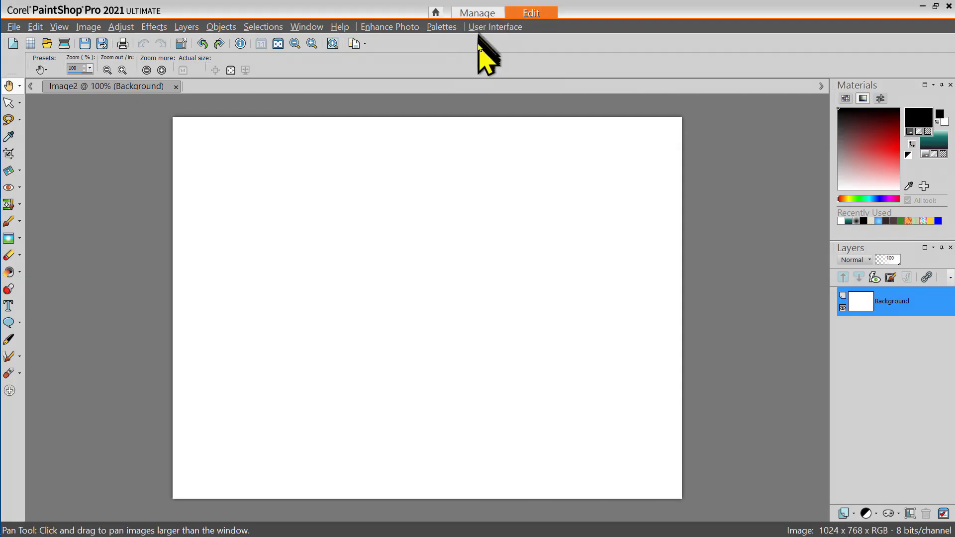
- Change the interface to a Light Gray workspace colour with a Medium Gray background
left_click(486, 27)
mouse_move(492, 44)
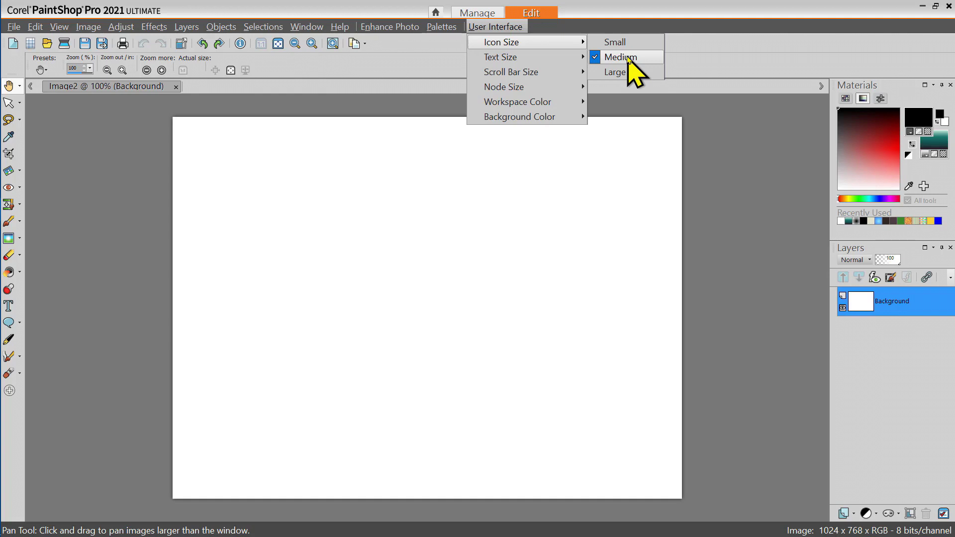
mouse_move(521, 58)
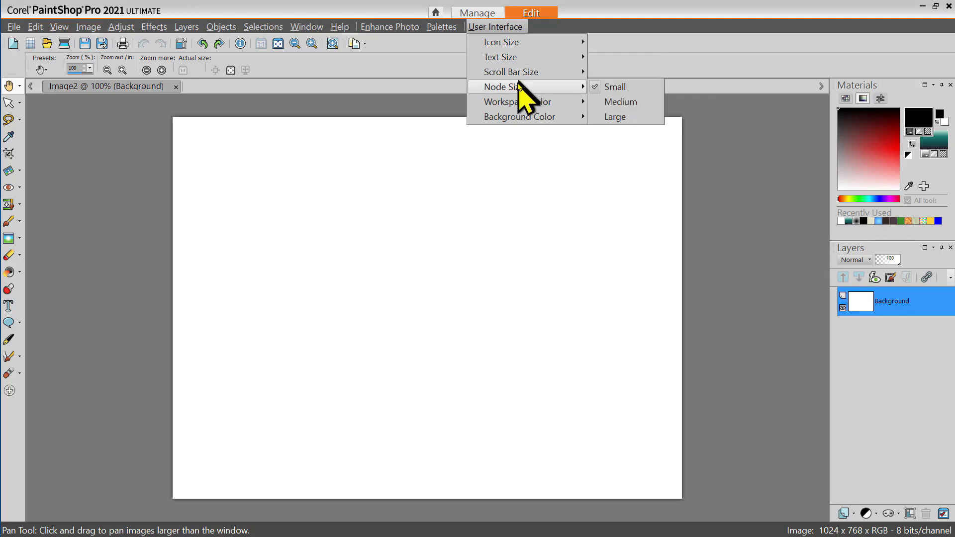
mouse_move(520, 105)
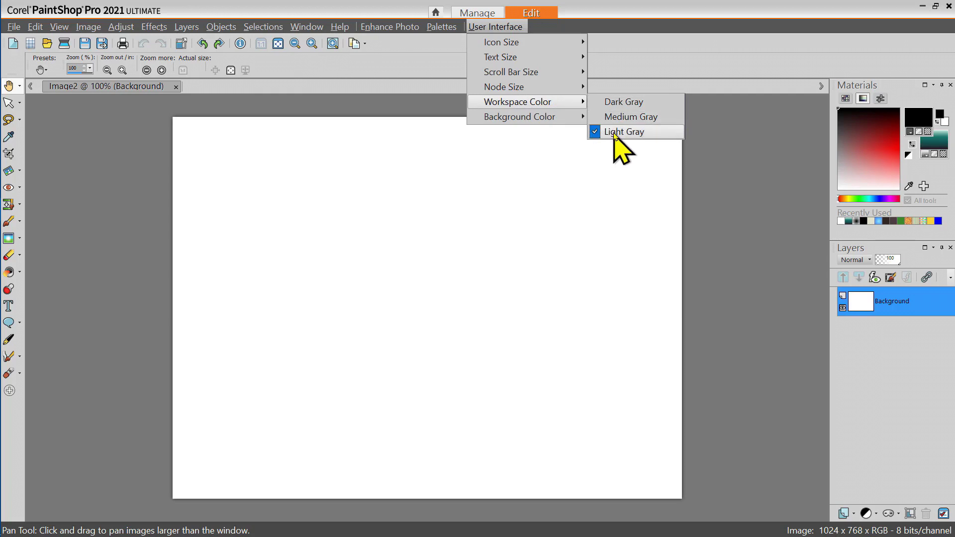
left_click(629, 133)
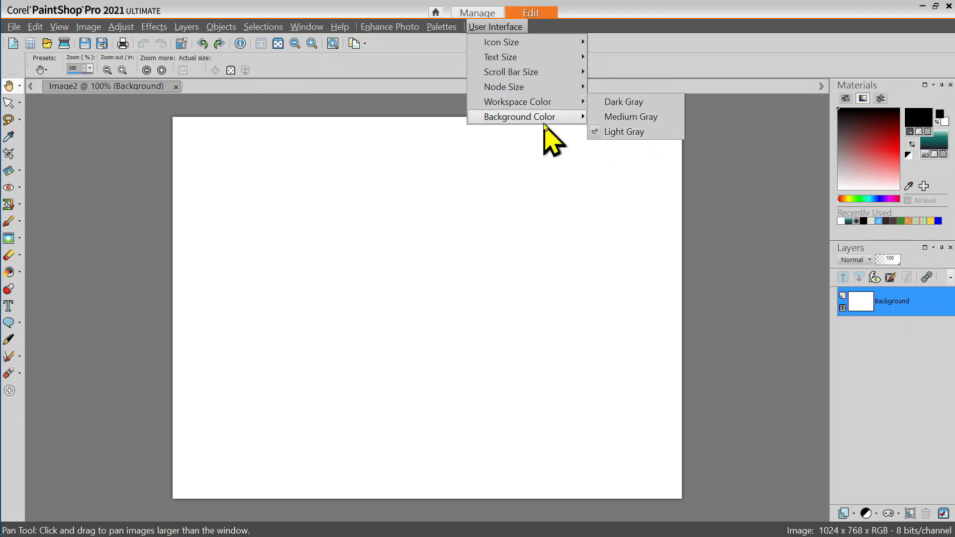
mouse_move(543, 121)
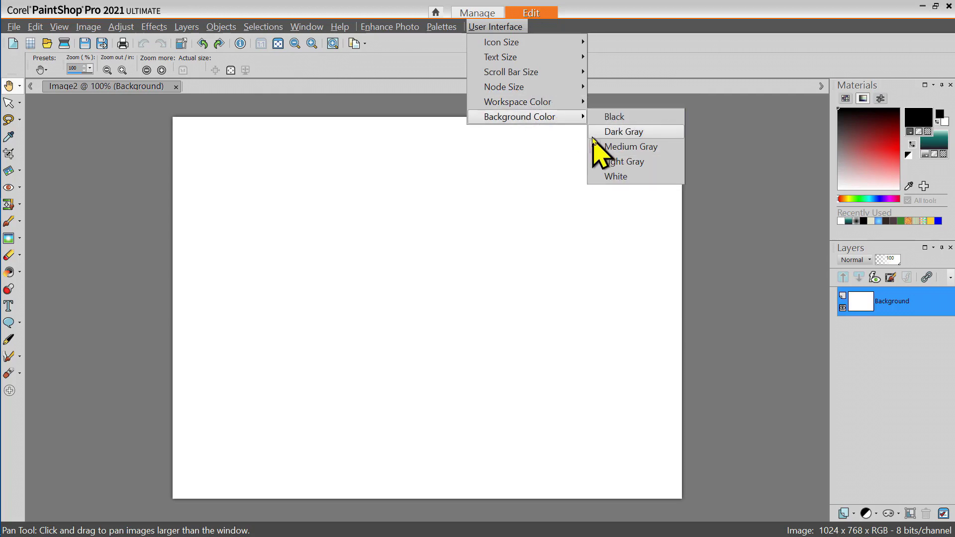
left_click(599, 147)
left_click(773, 142)
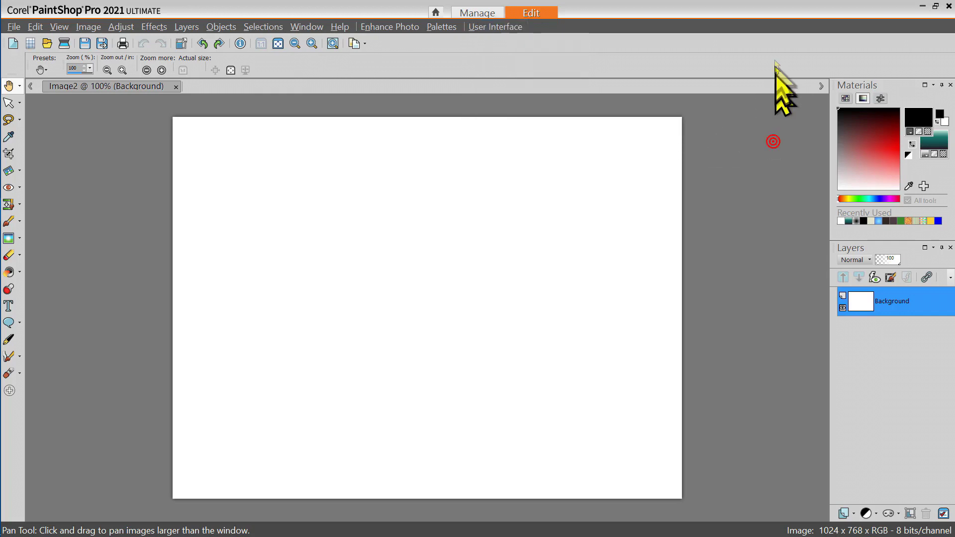
- Open Customize from the toolbar's right-click menu and list the File category's commands
right_click(386, 44)
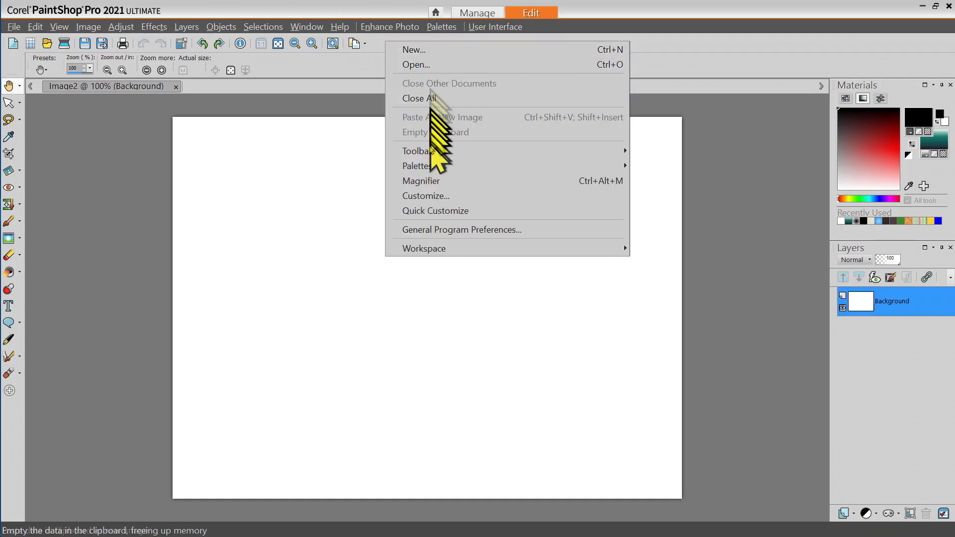
left_click(428, 196)
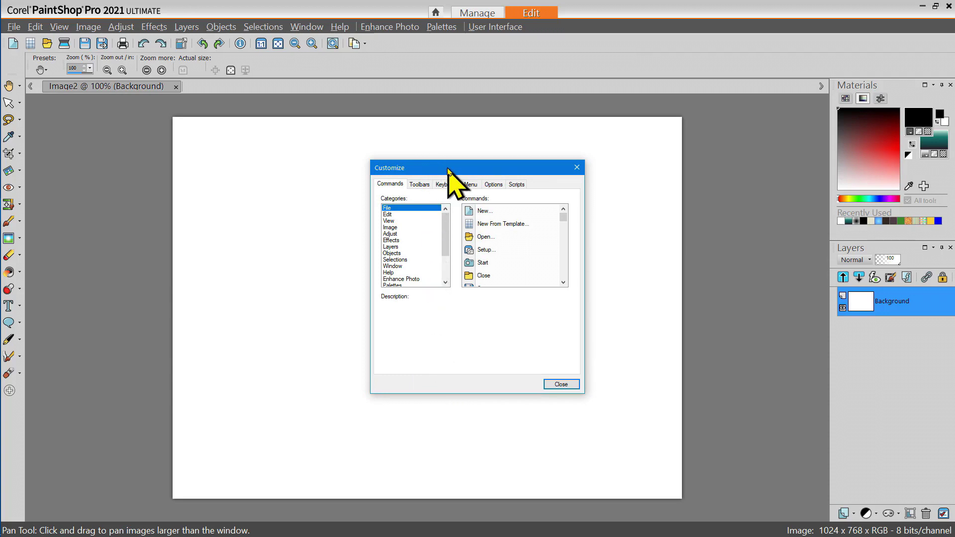
left_click_drag(447, 170, 448, 149)
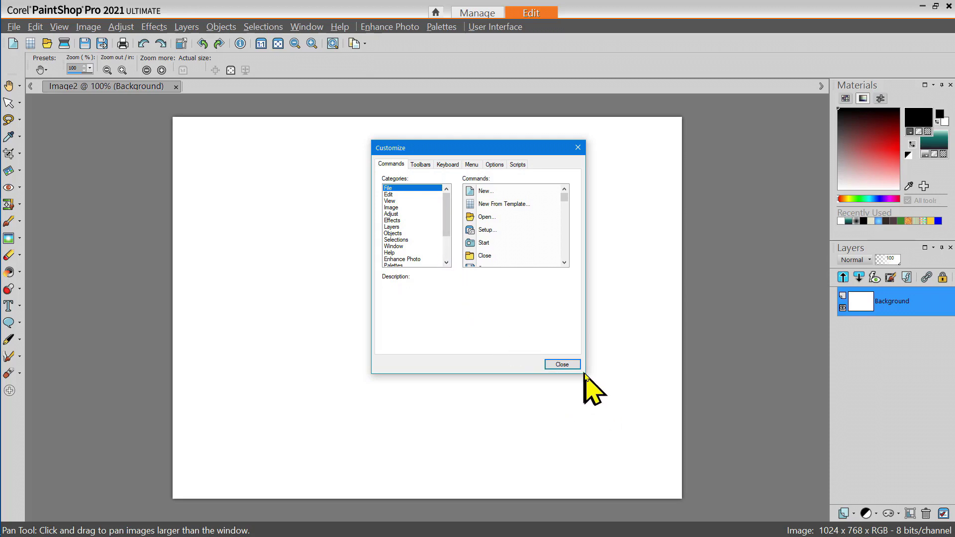
scroll(446, 217, "down", 2)
scroll(445, 215, "up", 1)
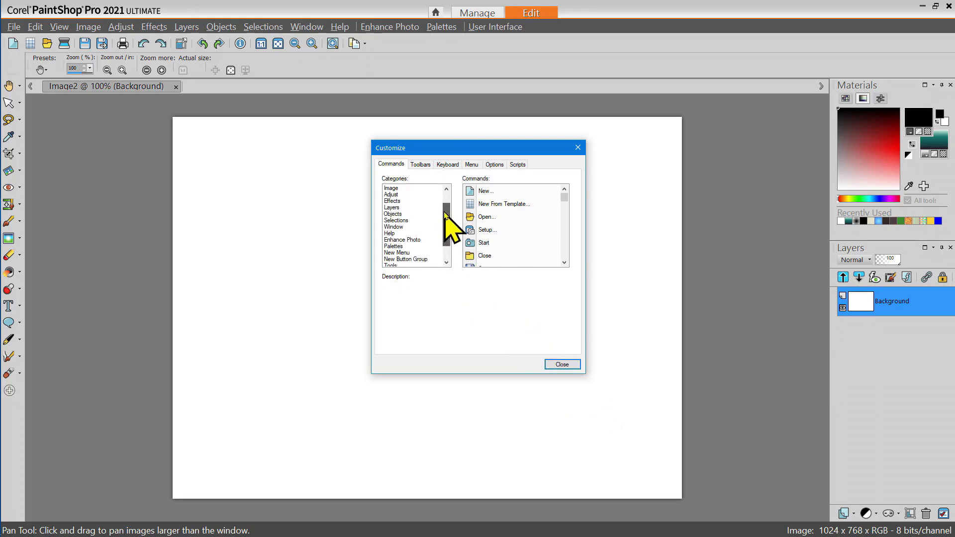
left_click_drag(446, 207, 446, 191)
left_click(406, 188)
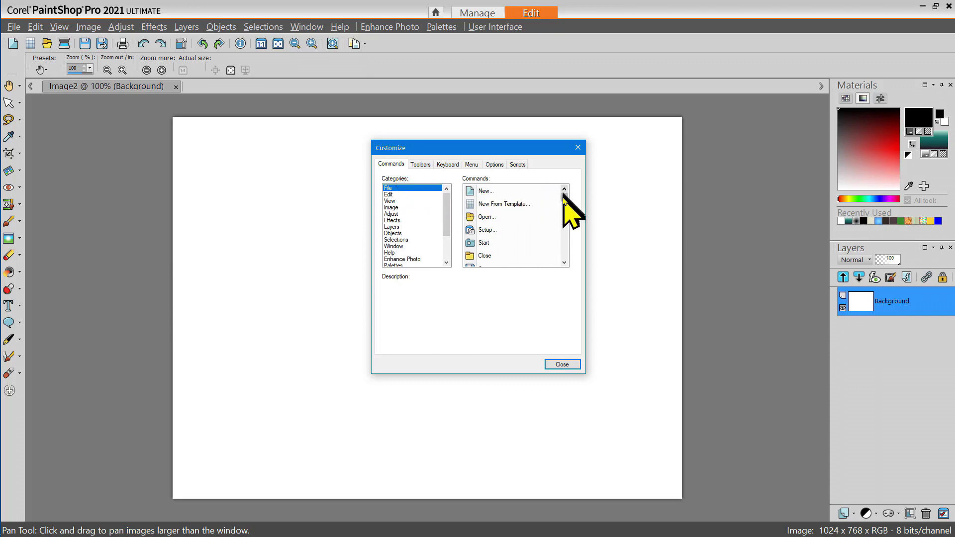
mouse_move(564, 198)
left_mouse_down()
mouse_move(565, 253)
mouse_move(563, 181)
left_mouse_up()
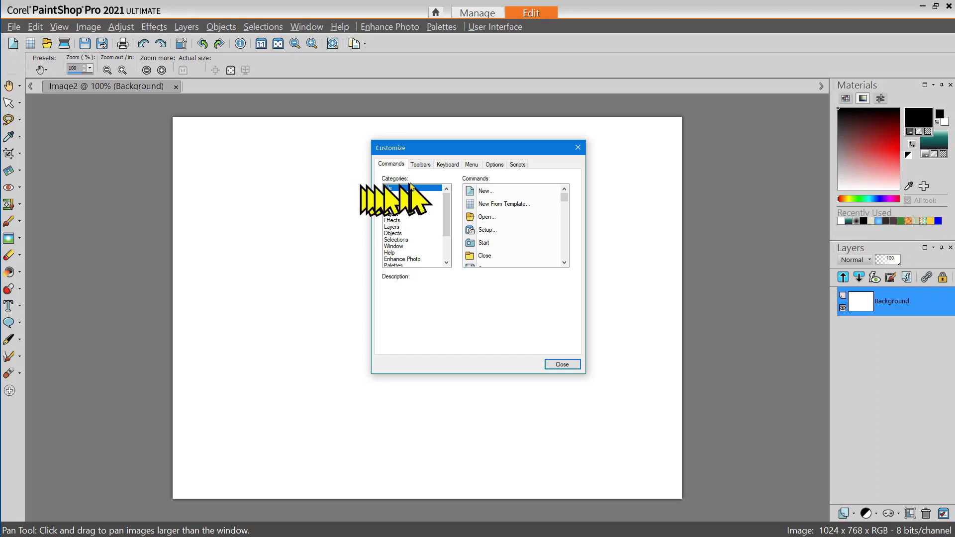
left_click(562, 196)
- Drag Save Copy As from the File commands onto the main toolbar
left_click_drag(562, 197, 563, 204)
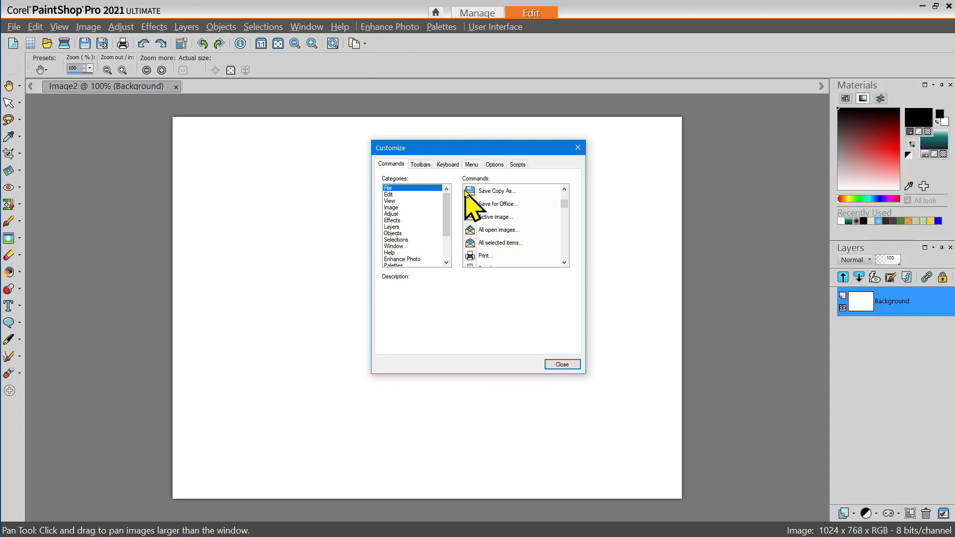
mouse_move(469, 195)
left_mouse_down()
mouse_move(376, 144)
mouse_move(264, 55)
mouse_move(108, 45)
left_mouse_up()
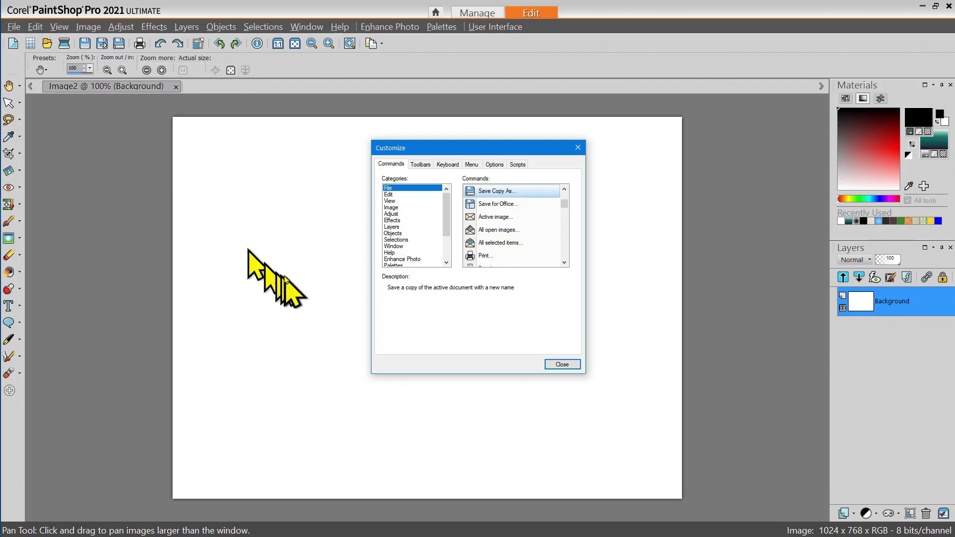
left_click(397, 194)
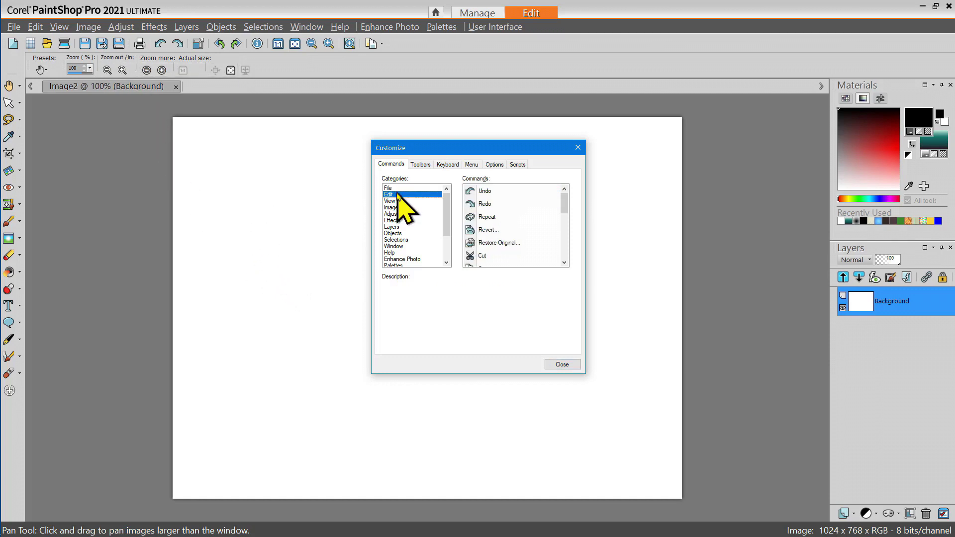
- Drag Drop Shadow from the Effects commands onto the main toolbar
left_click(392, 220)
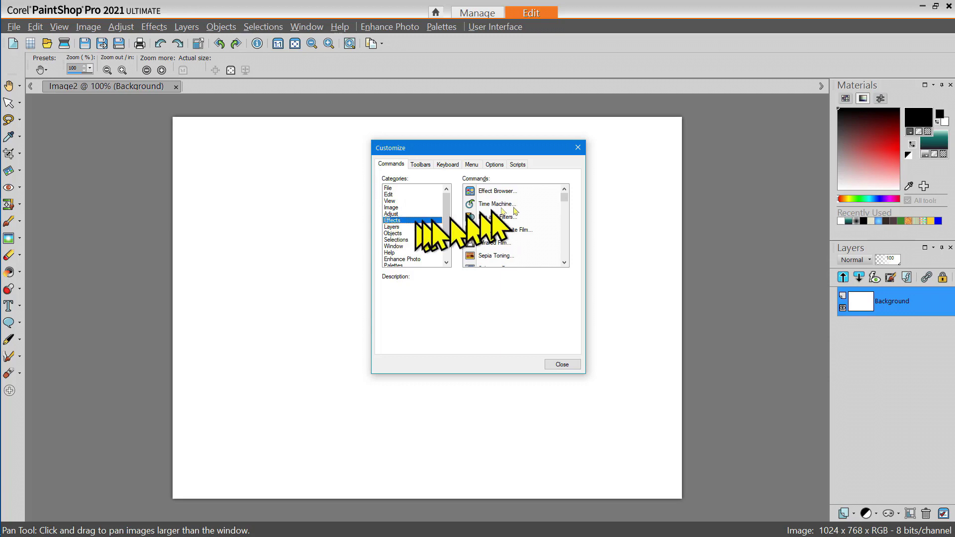
left_click_drag(563, 196, 559, 207)
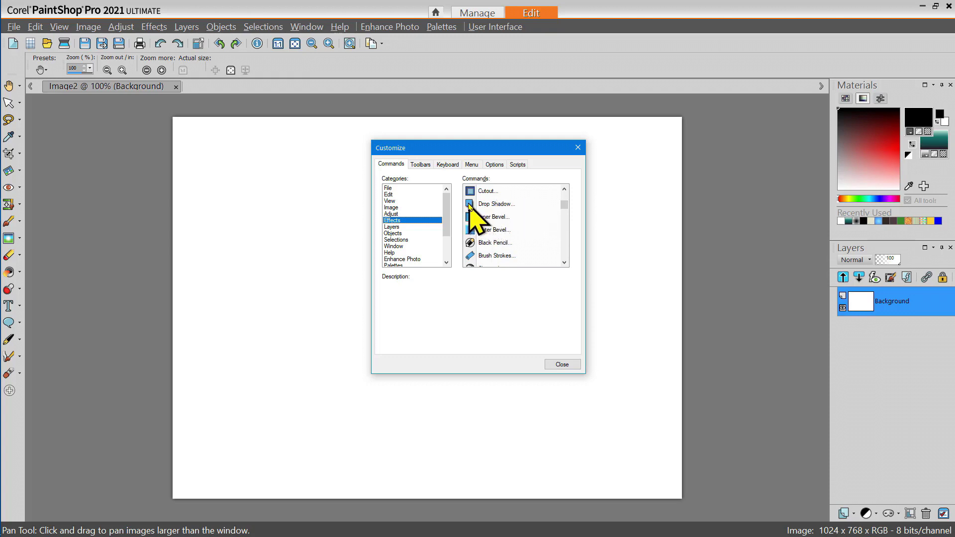
left_click_drag(468, 205, 254, 45)
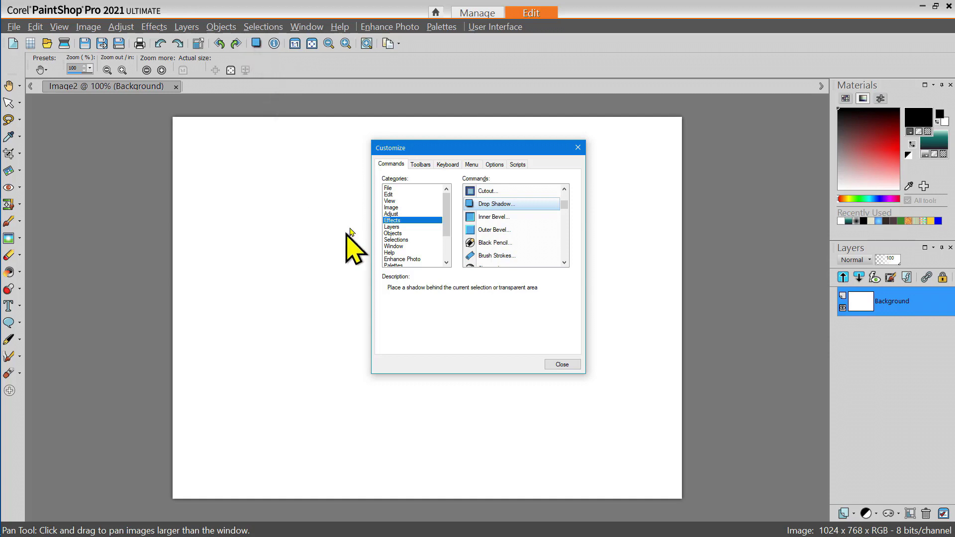
key("Up")
key("Up")
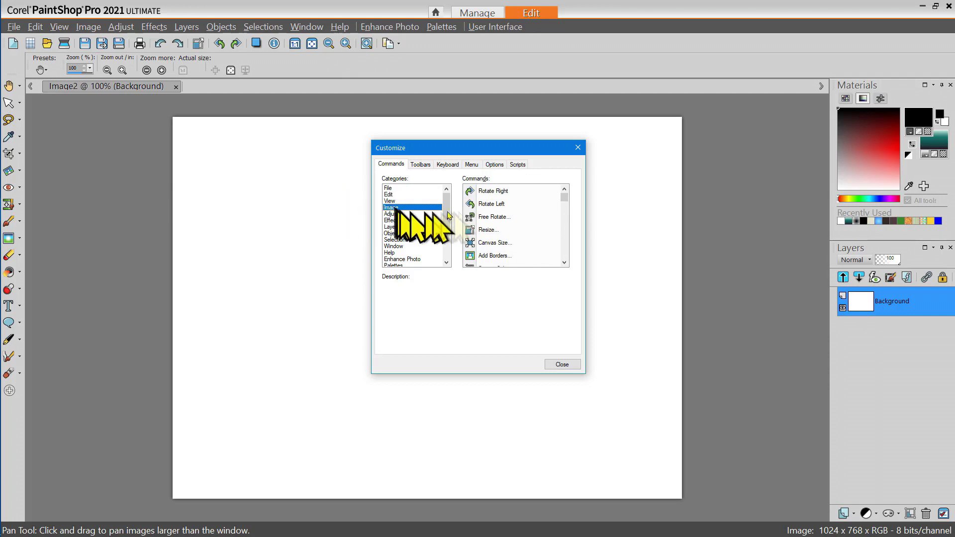
- Place Add Borders and Picture Frame from the Image commands onto the toolbar
left_click(565, 196)
left_click_drag(565, 196, 567, 198)
left_click_drag(477, 229, 279, 46)
right_click(279, 46)
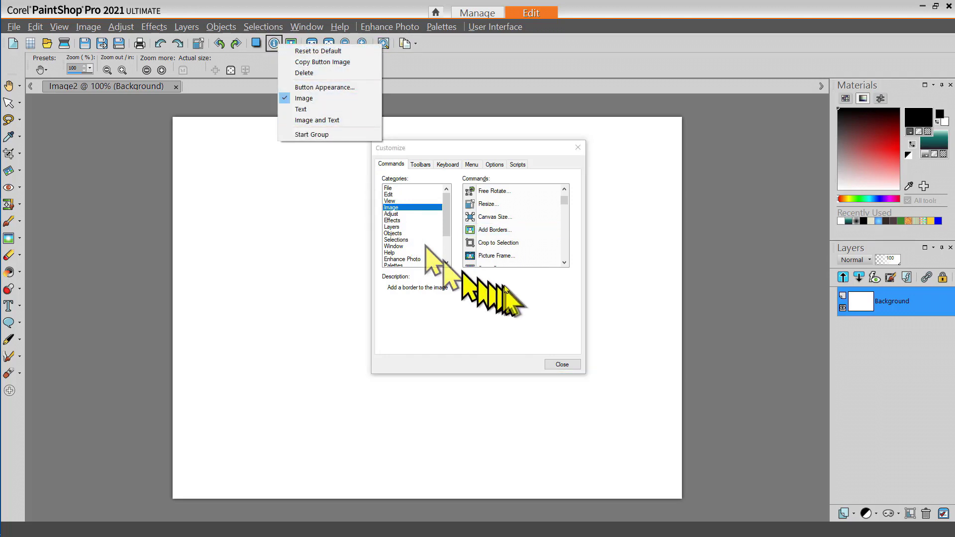
left_click(497, 68)
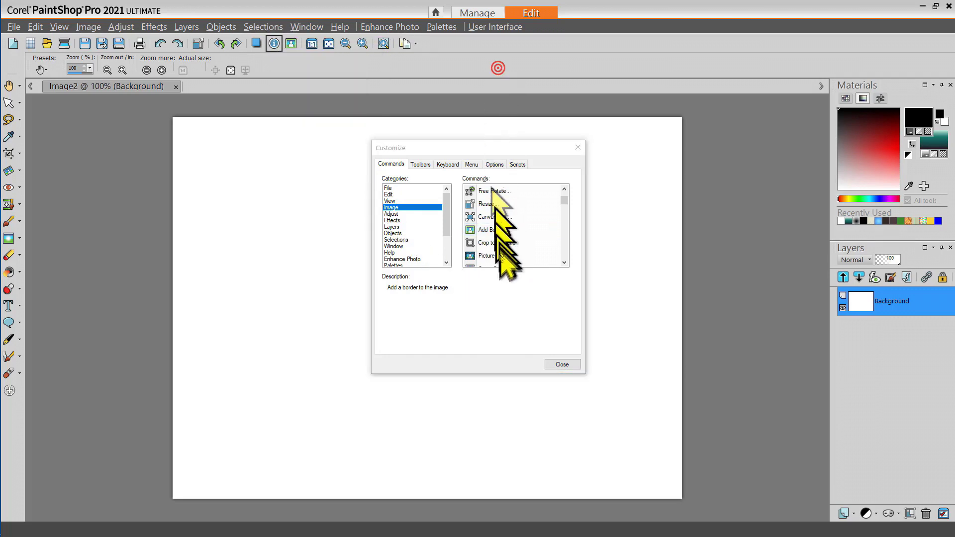
left_click_drag(472, 259, 302, 49)
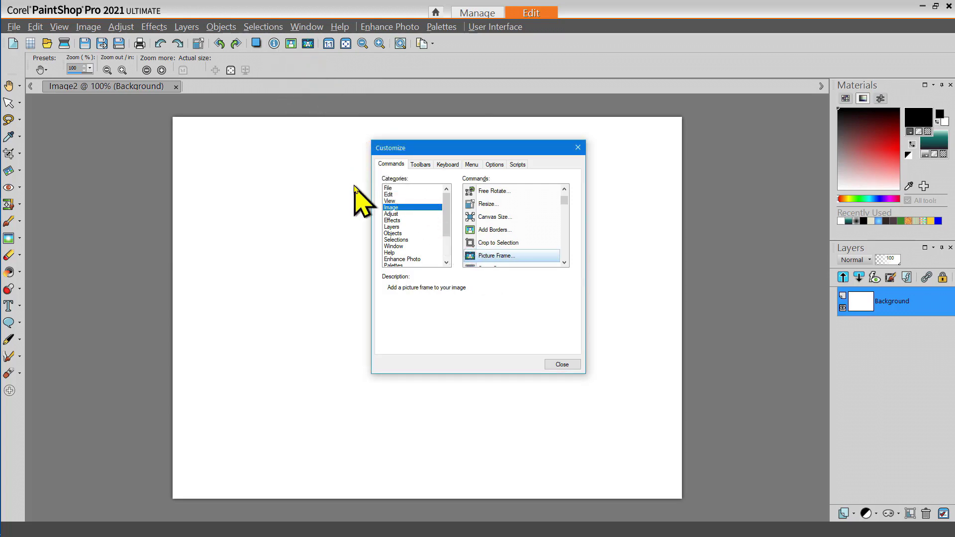
left_click(396, 240)
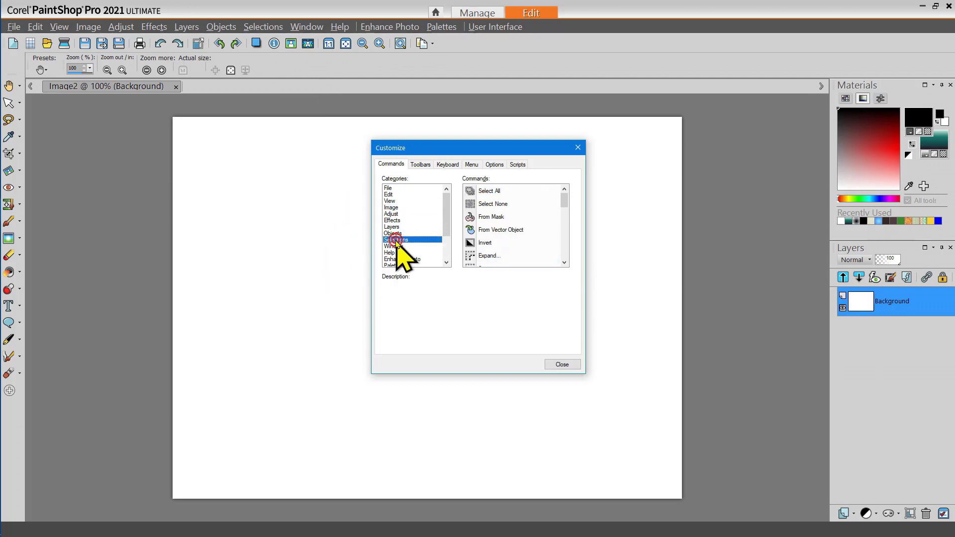
- Drag Select None from Selections and Merge All (Flatten) from Layers onto the toolbar
left_click(470, 208)
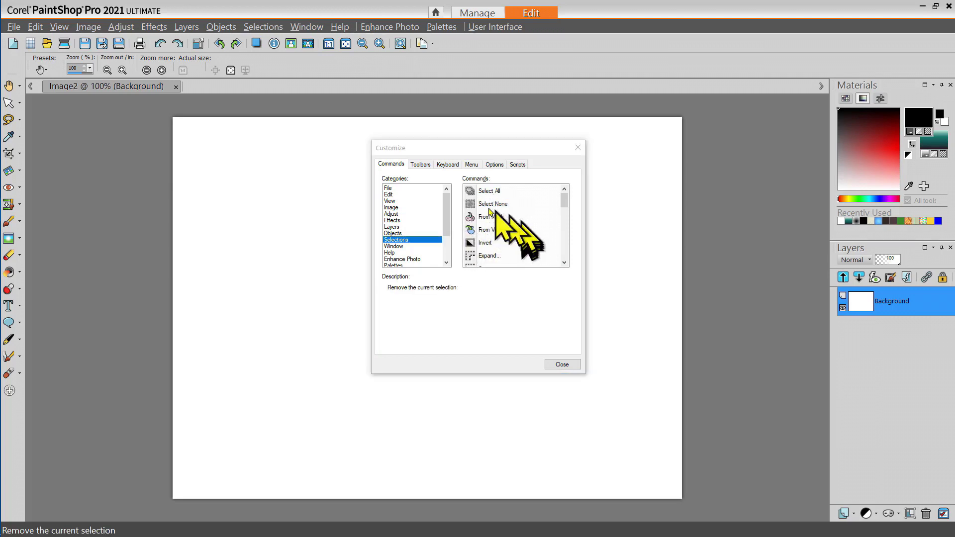
mouse_move(469, 205)
left_mouse_down()
mouse_move(440, 194)
mouse_move(348, 97)
mouse_move(326, 50)
left_mouse_up()
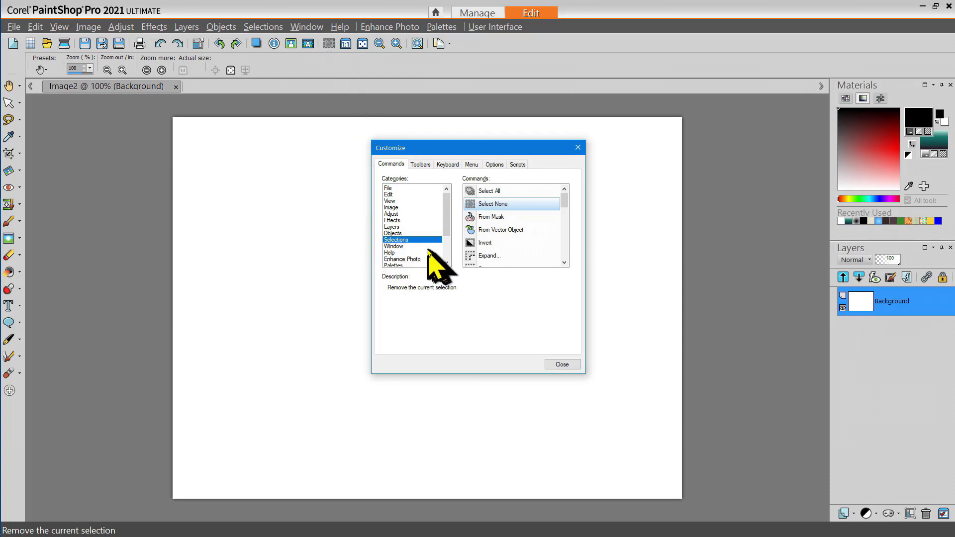
left_click(446, 208)
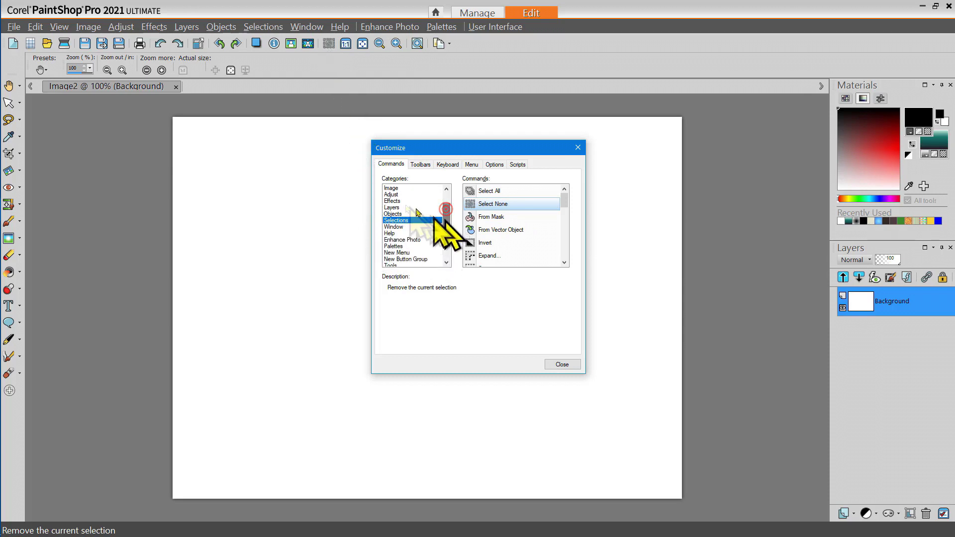
left_click(393, 207)
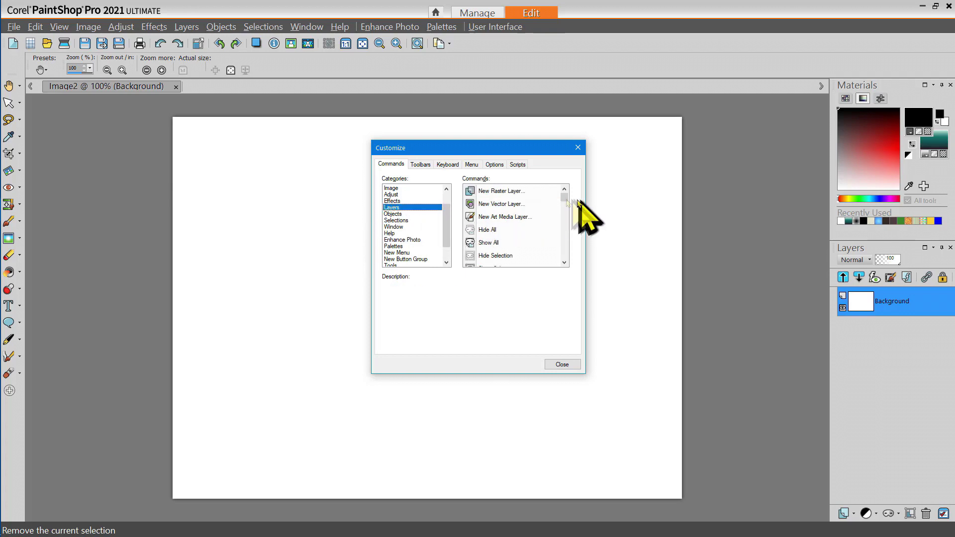
left_click_drag(565, 198, 565, 240)
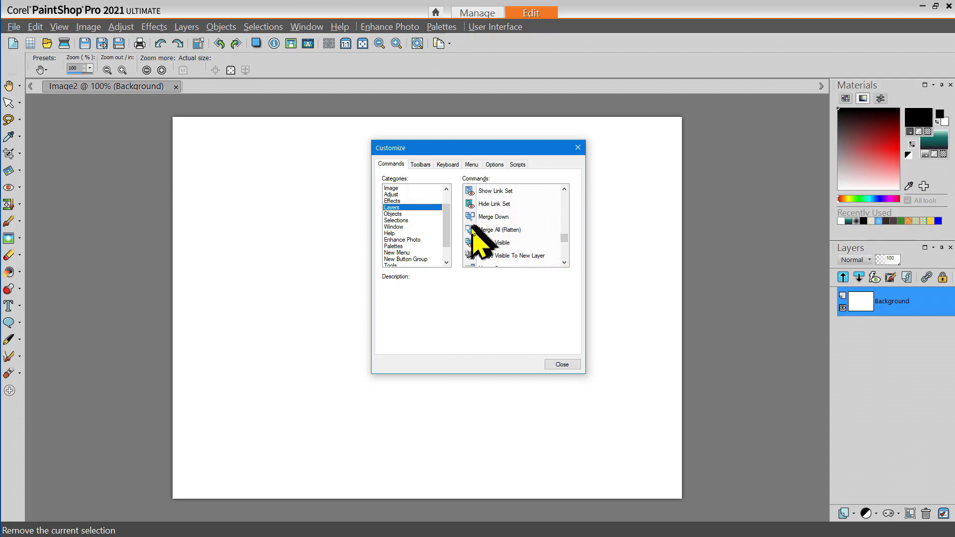
left_click_drag(471, 230, 343, 46)
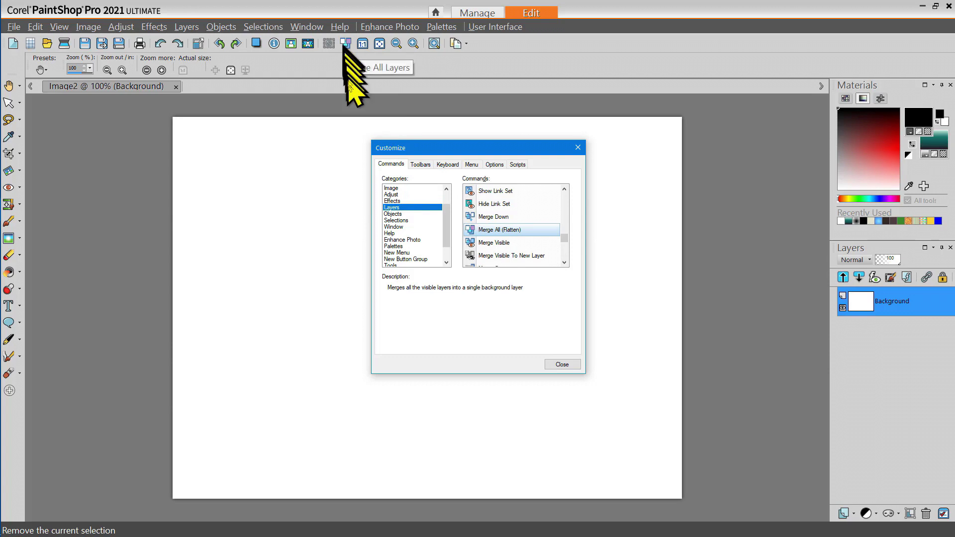
left_click(393, 227)
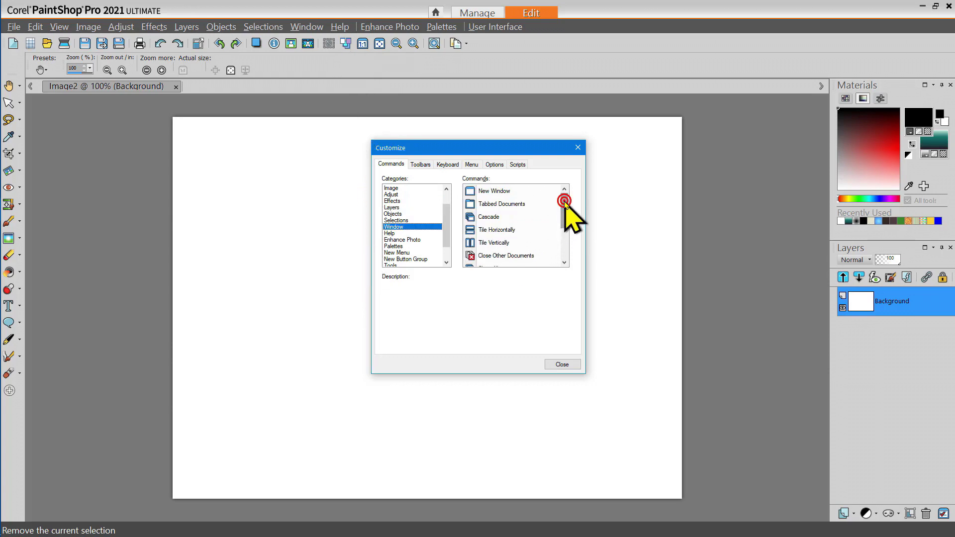
- Drag Close All from Window and Horz. Center in Canvas from Objects onto the toolbar
left_click_drag(565, 203, 566, 222)
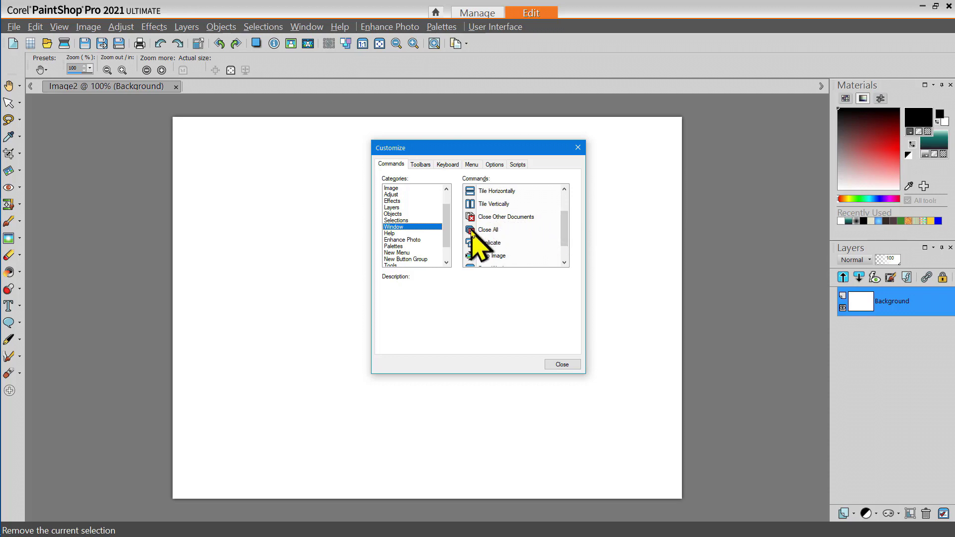
left_click_drag(471, 231, 470, 50)
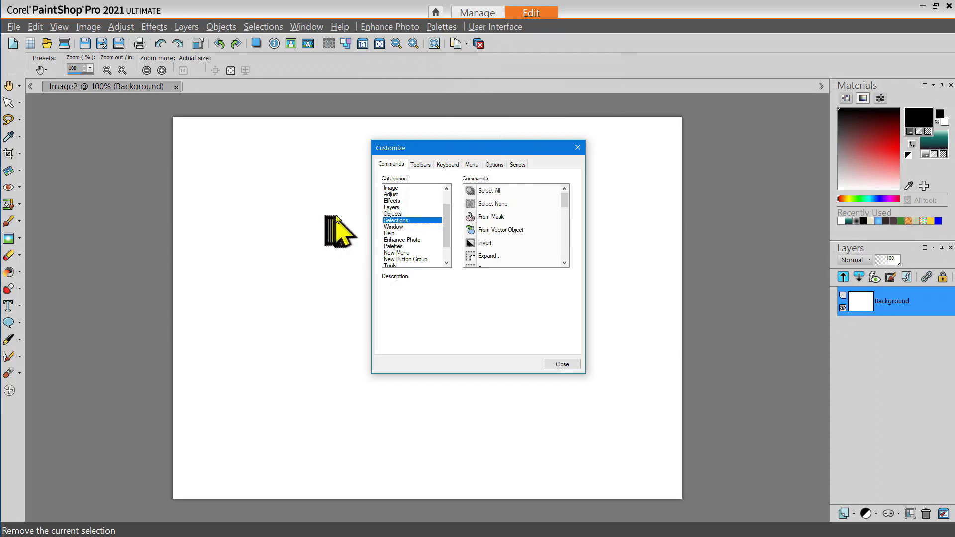
left_click(392, 212)
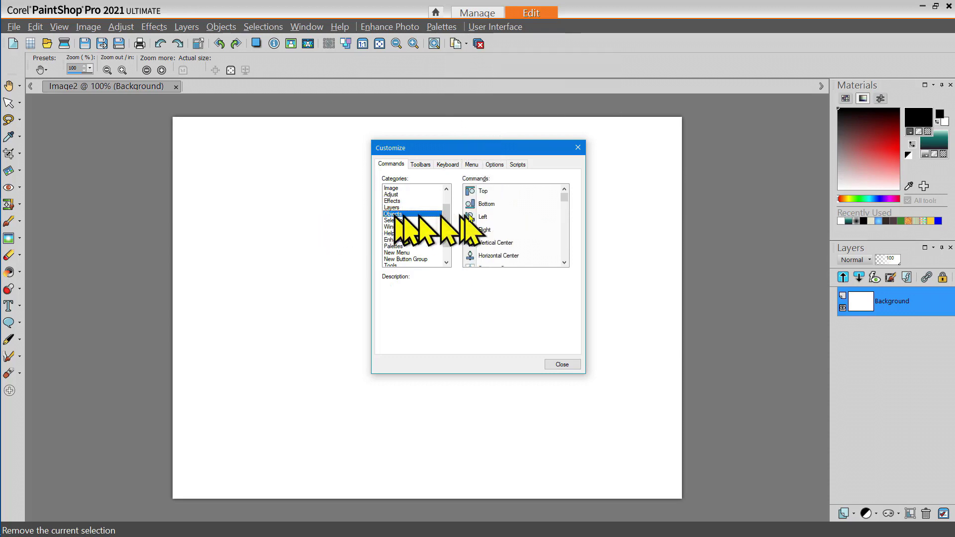
left_click(565, 199)
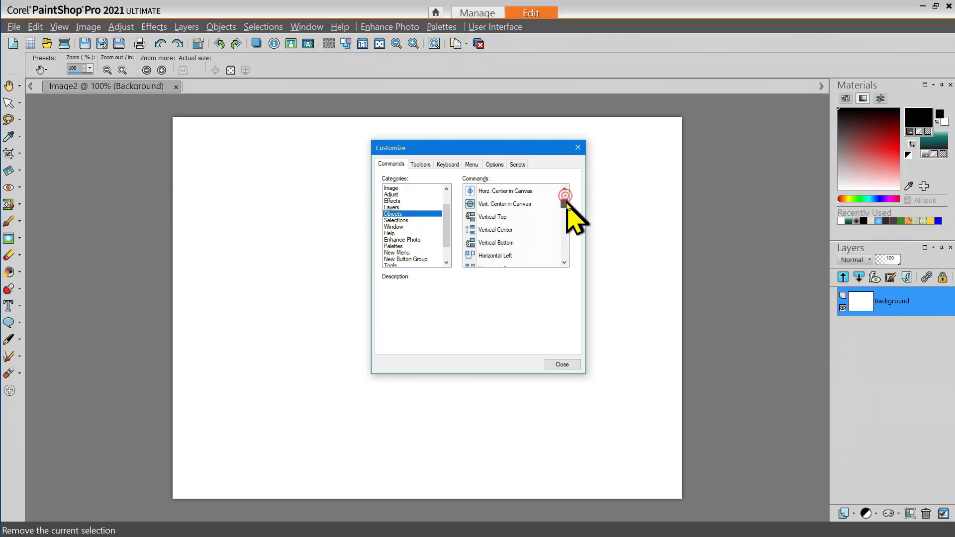
left_click_drag(566, 204, 567, 201)
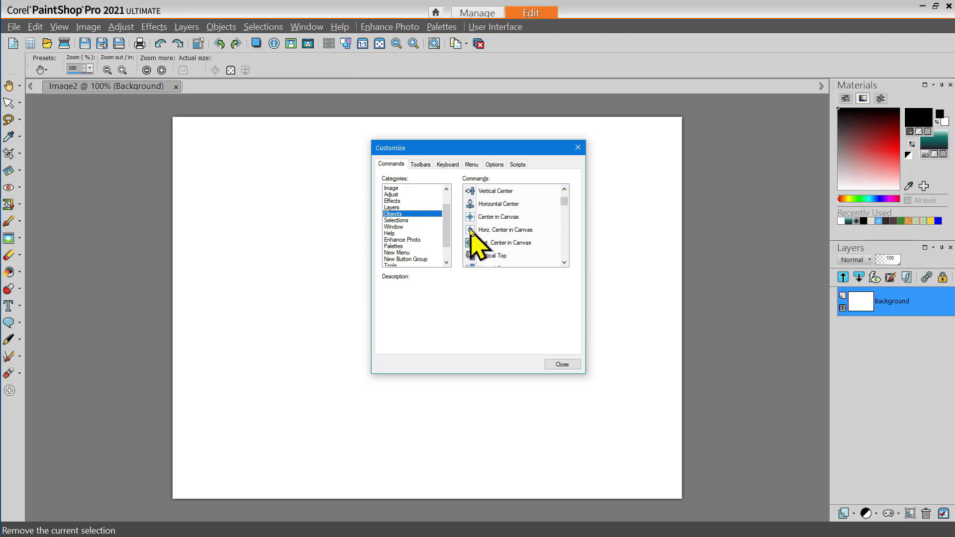
left_click_drag(470, 230, 357, 54)
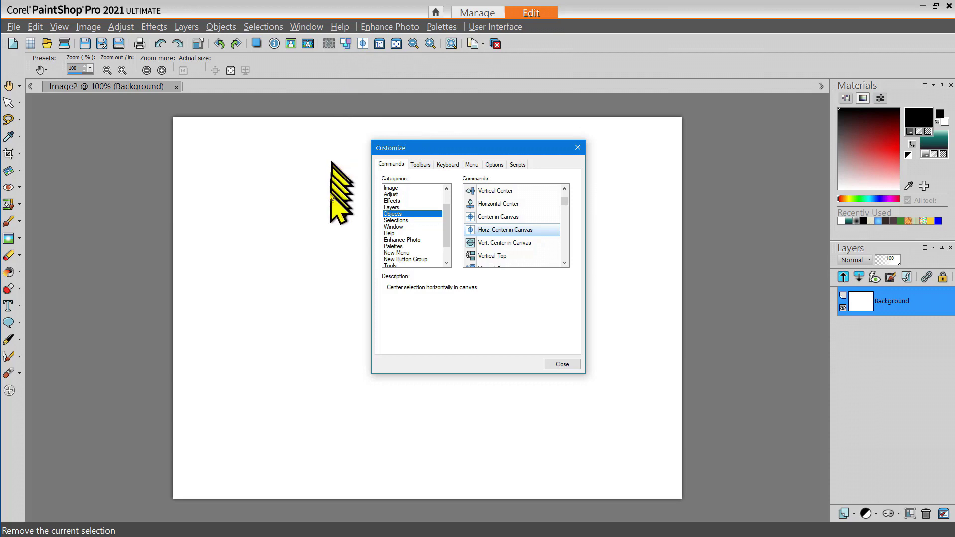
- Drag Smart Photo Fix from the Enhance Photo commands onto the toolbar
scroll(447, 198, "up", 1)
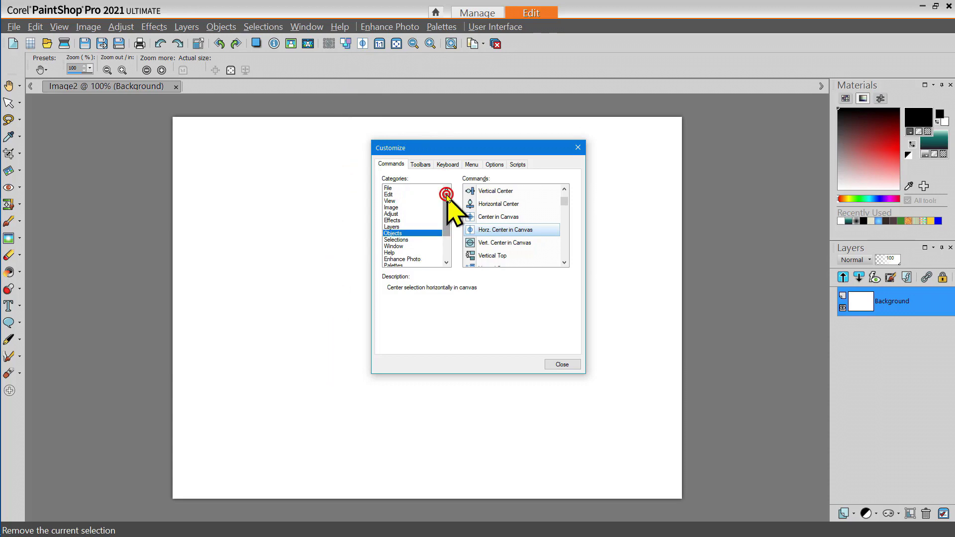
left_click_drag(447, 197, 444, 214)
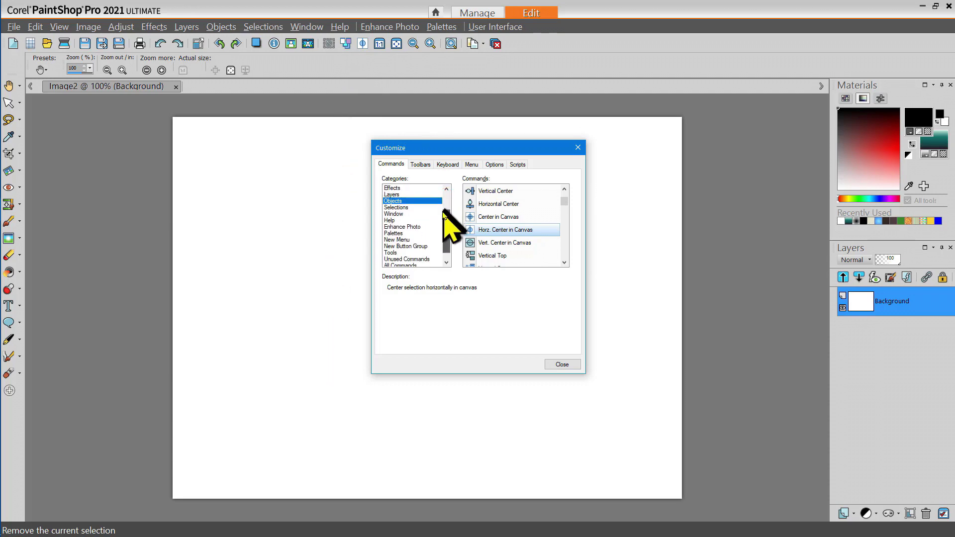
left_click(402, 226)
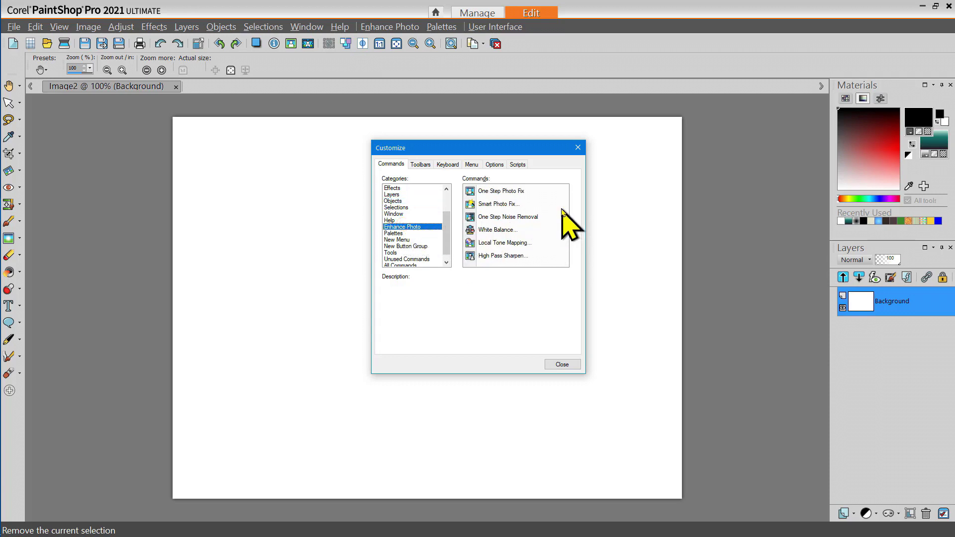
left_click_drag(469, 203, 487, 47)
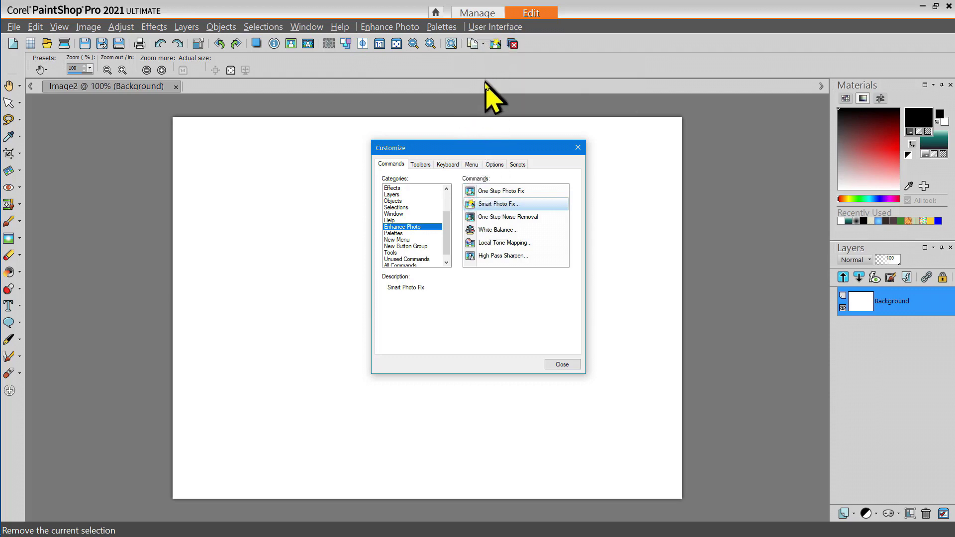
left_click(491, 69)
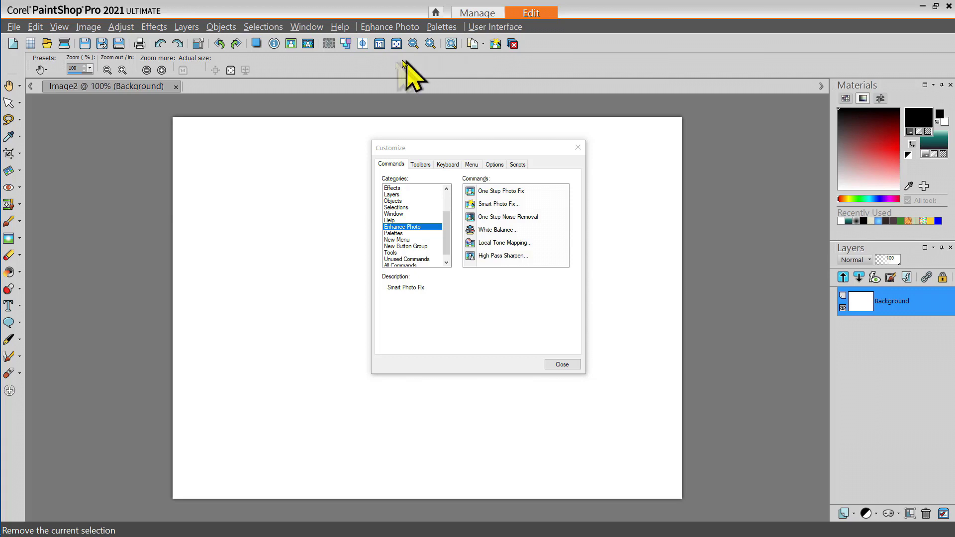
- Close Customize and save the layout as workspace 'Len Tools-1' via File > Workspace > Save
left_click(562, 366)
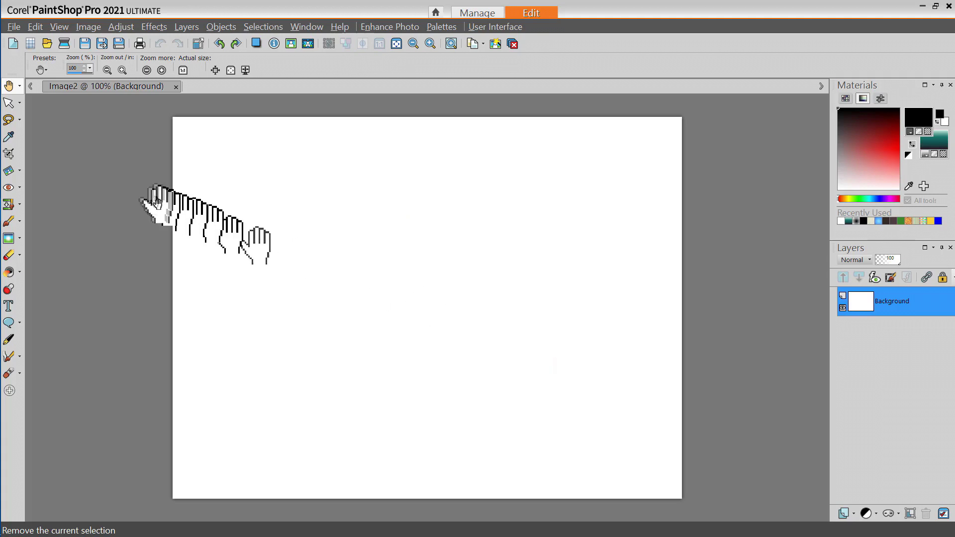
left_click(13, 26)
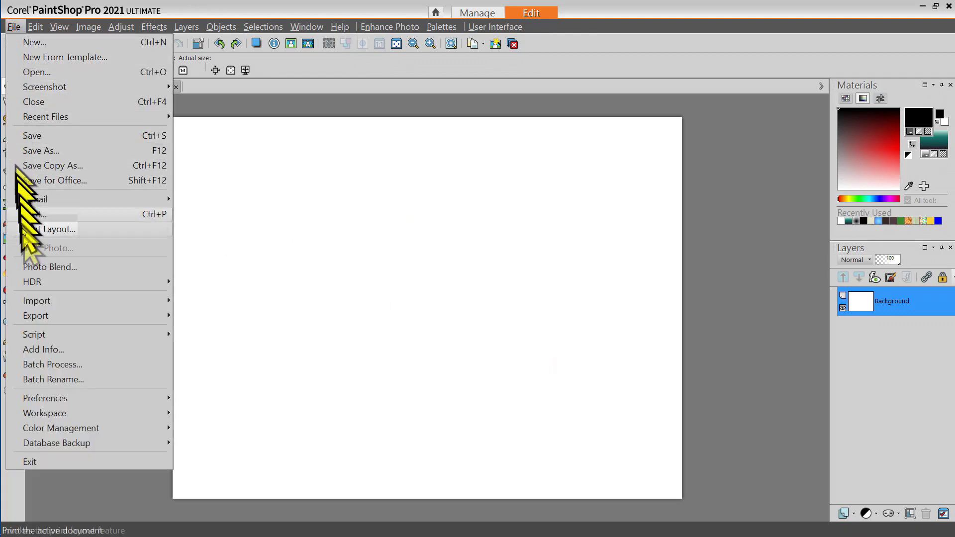
mouse_move(45, 417)
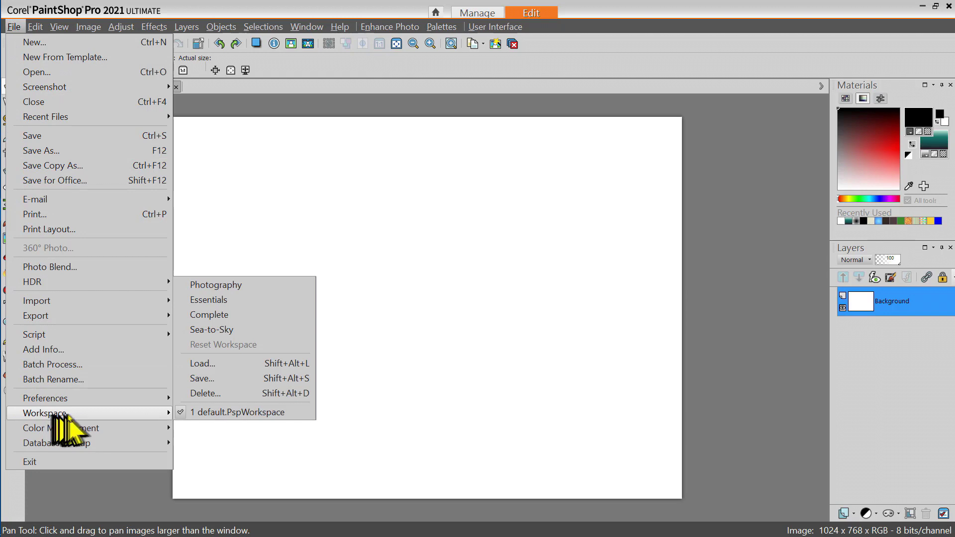
left_click(224, 378)
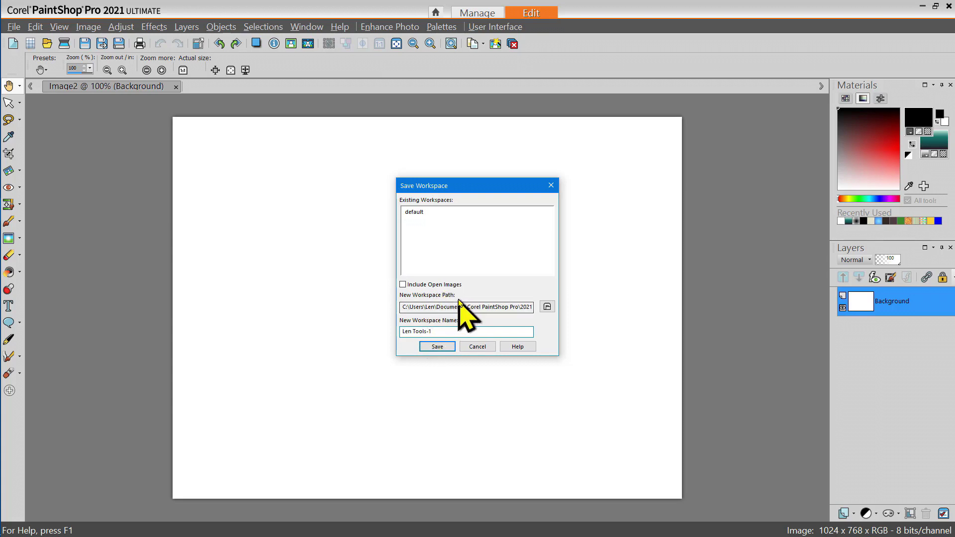
left_click(439, 345)
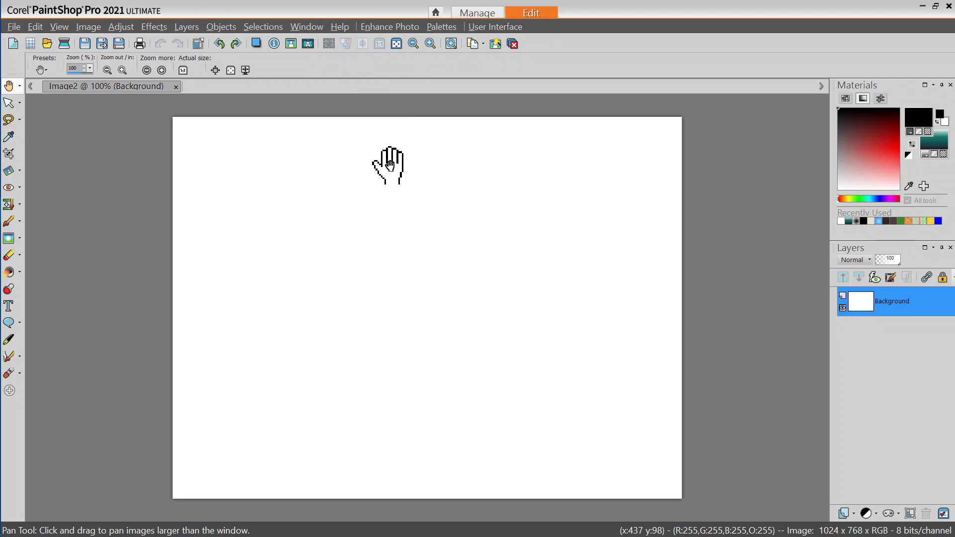
key("alt+l")
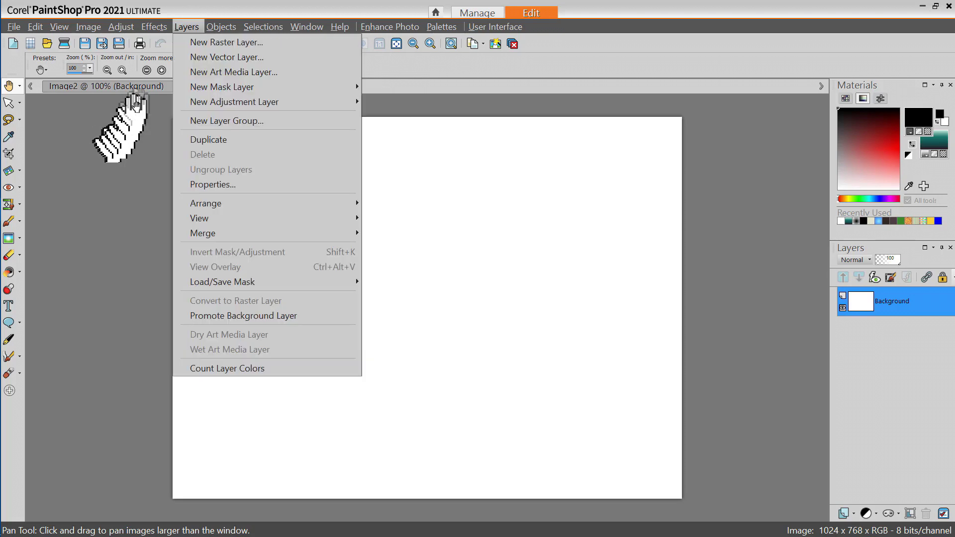
left_click(120, 124)
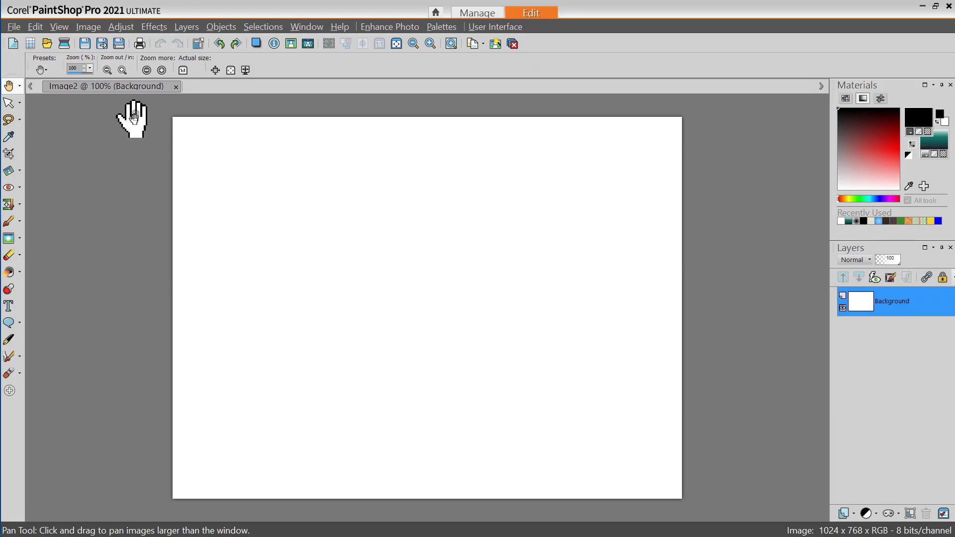
left_click(152, 26)
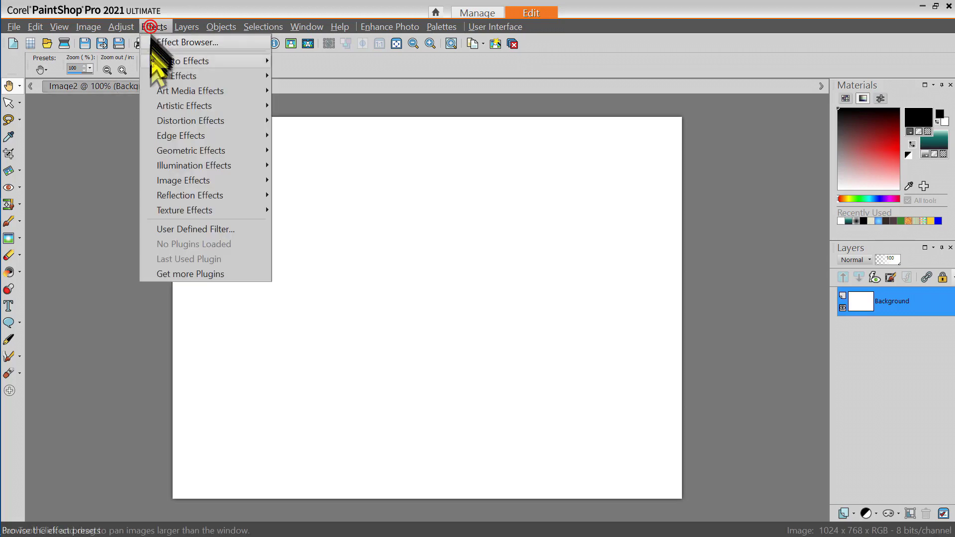
mouse_move(161, 92)
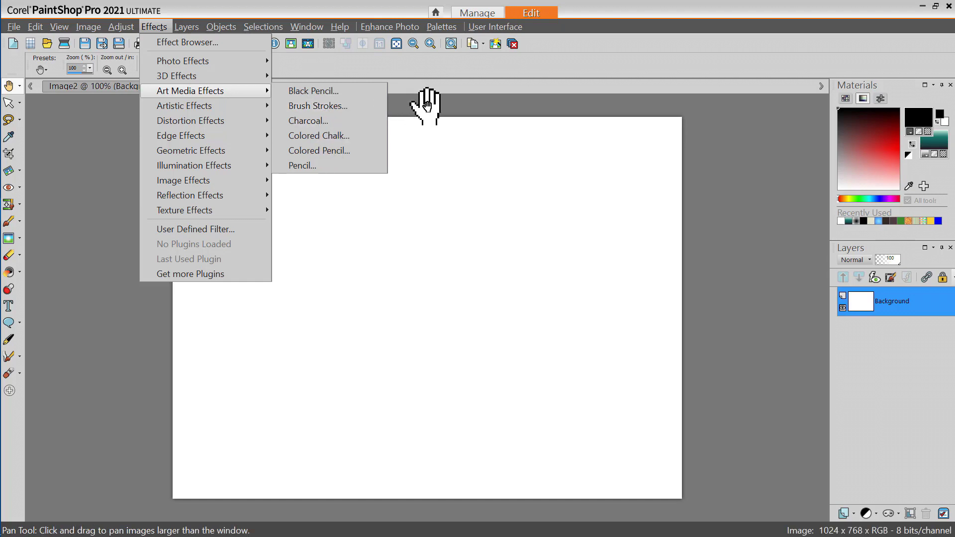
left_click(427, 104)
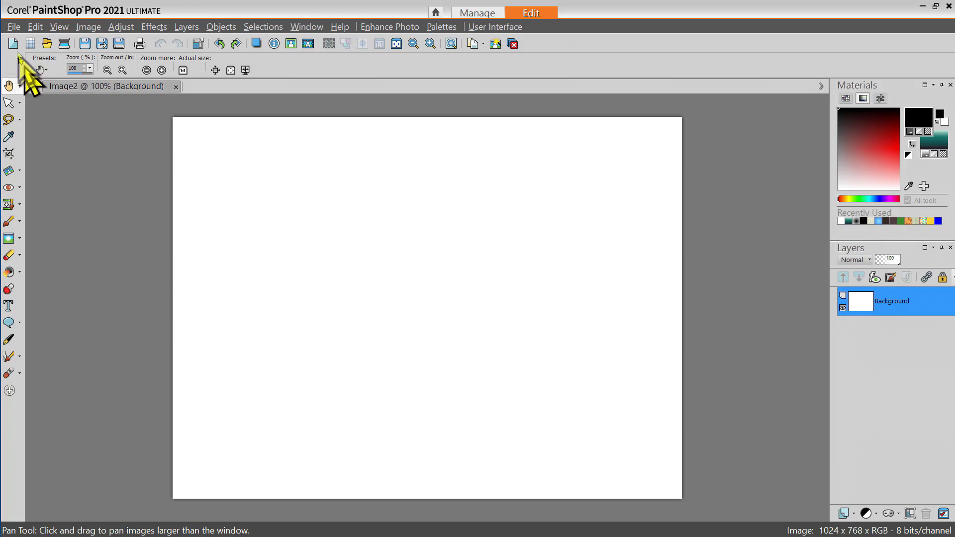
- Load the '2 default.PspWorkspace' workspace from File > Workspace and confirm the prompt
left_click(14, 26)
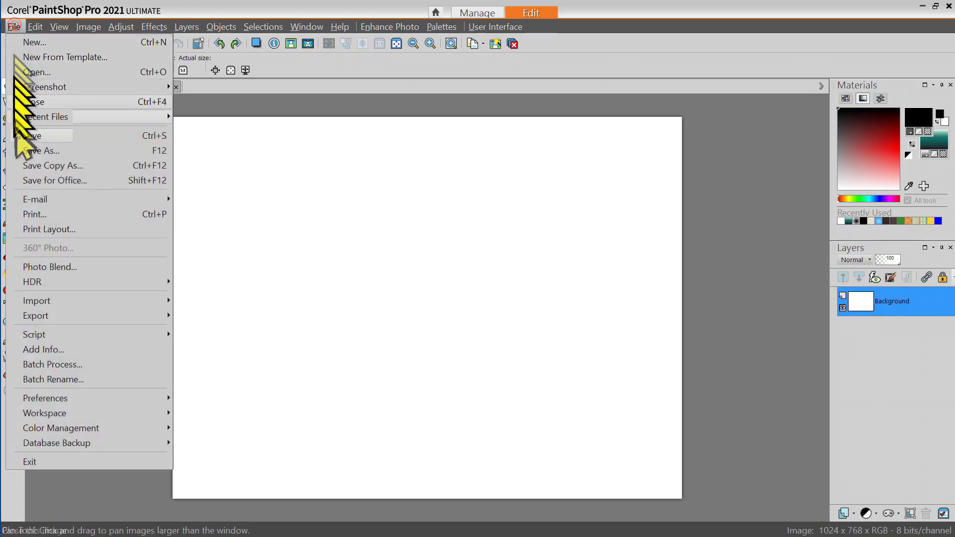
mouse_move(47, 412)
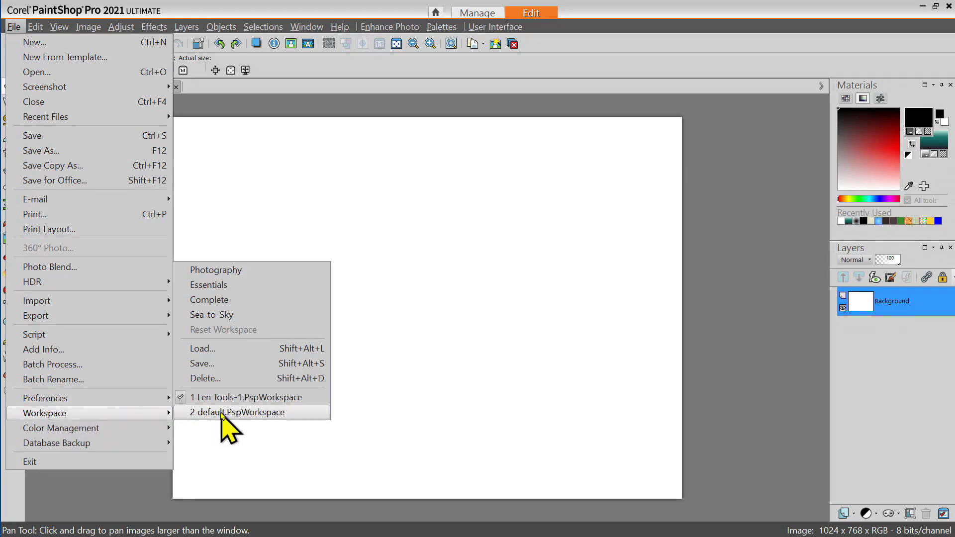
left_click(221, 413)
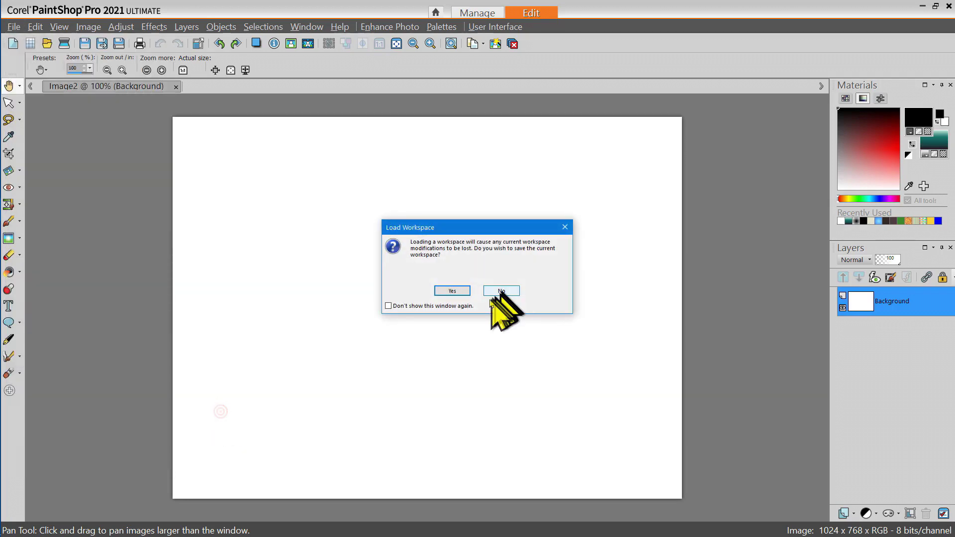
left_click(452, 291)
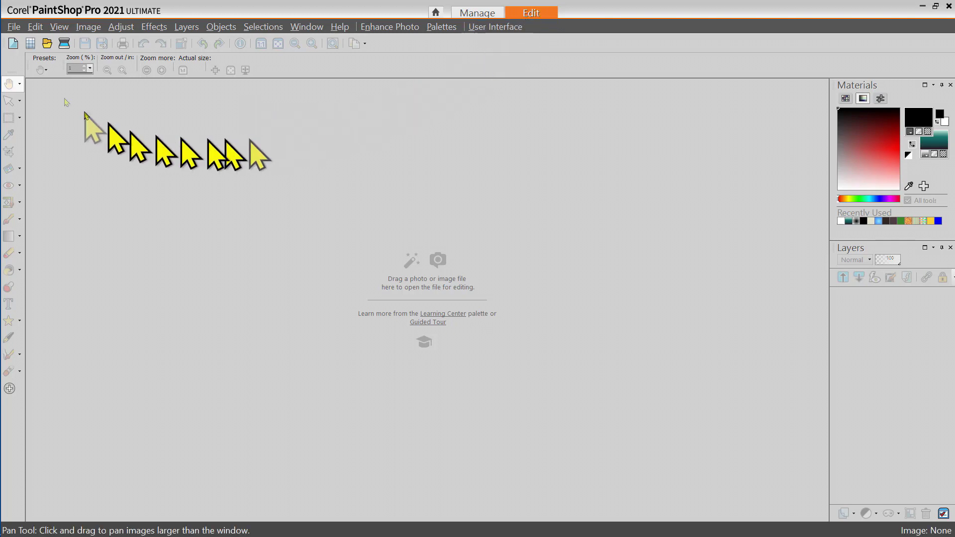
- In General Program Preferences, set Edit as the default startup tab and confirm with OK
left_click(13, 26)
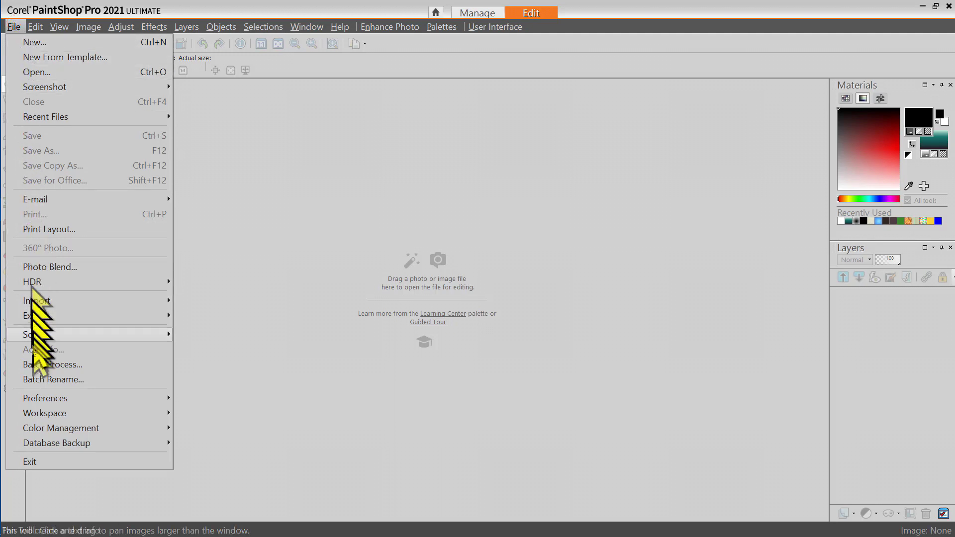
mouse_move(37, 398)
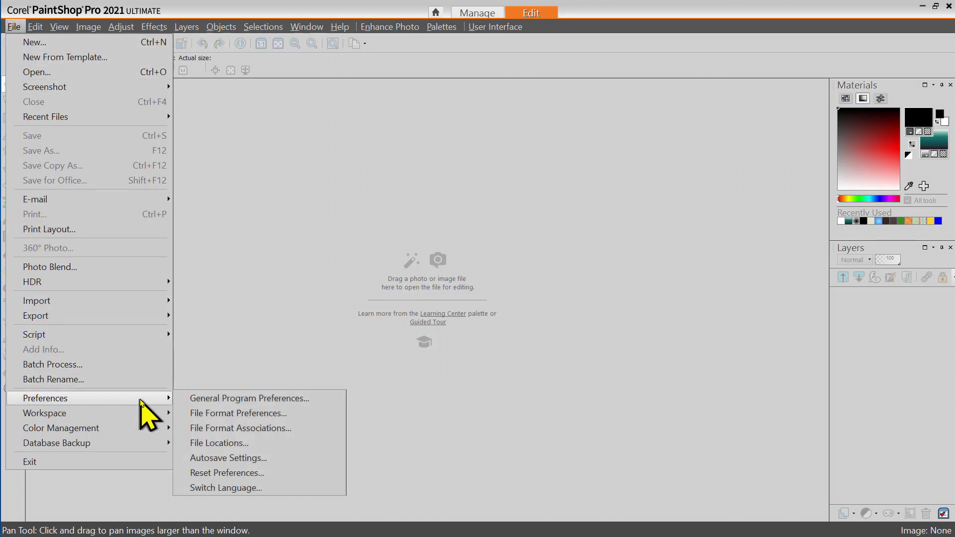
left_click(313, 399)
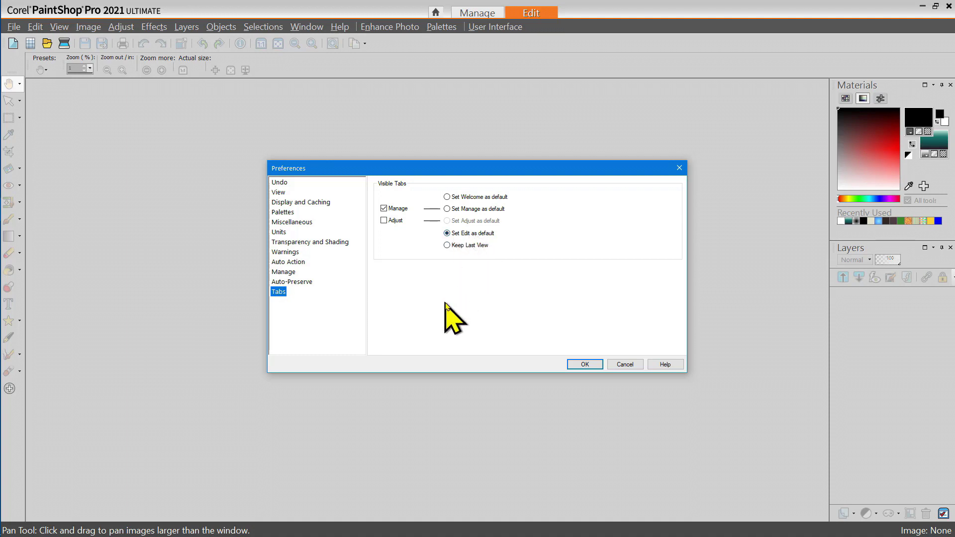
left_click(616, 364)
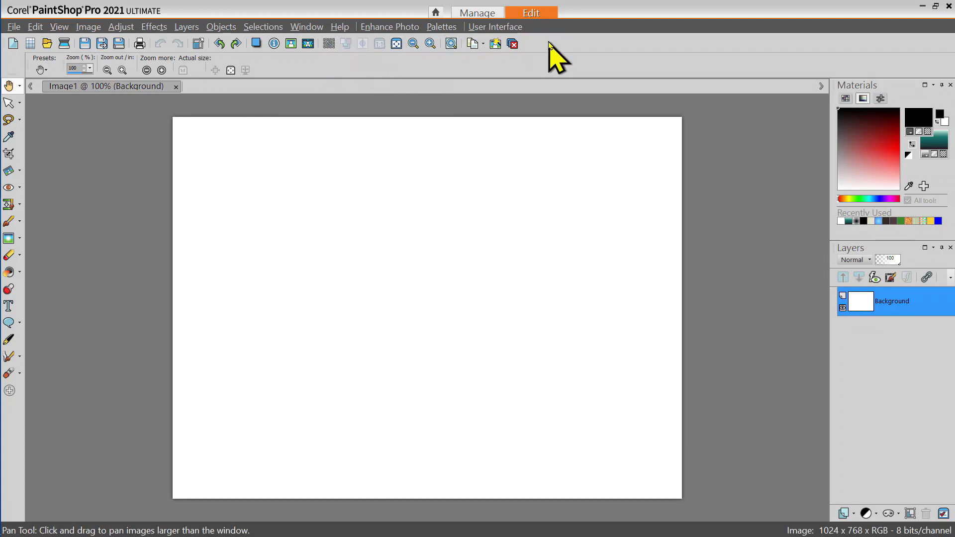
left_click(15, 27)
mouse_move(82, 414)
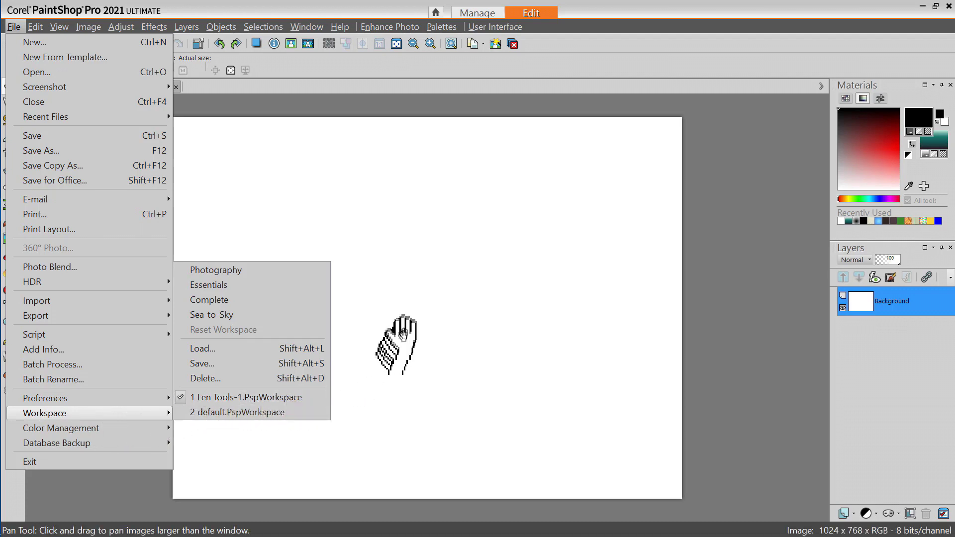
left_click(404, 324)
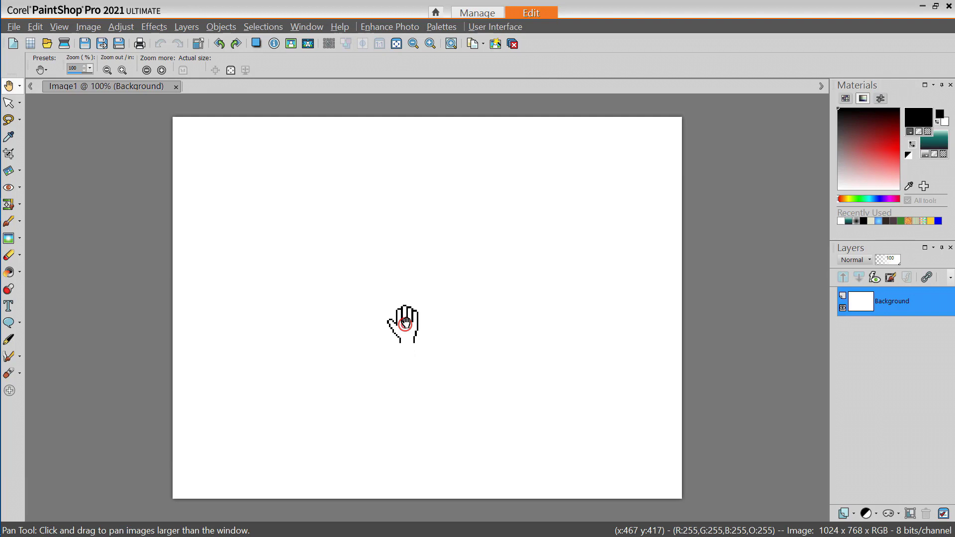